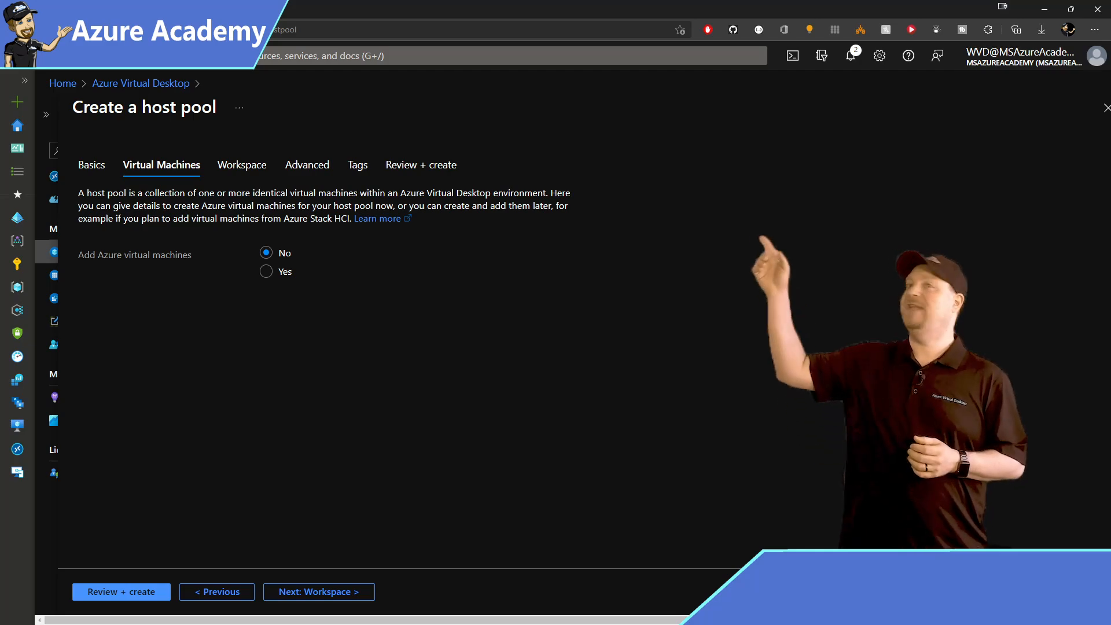
- Choose Yes to add Azure virtual machines of trusted launch type to the host pool
left_click(265, 271)
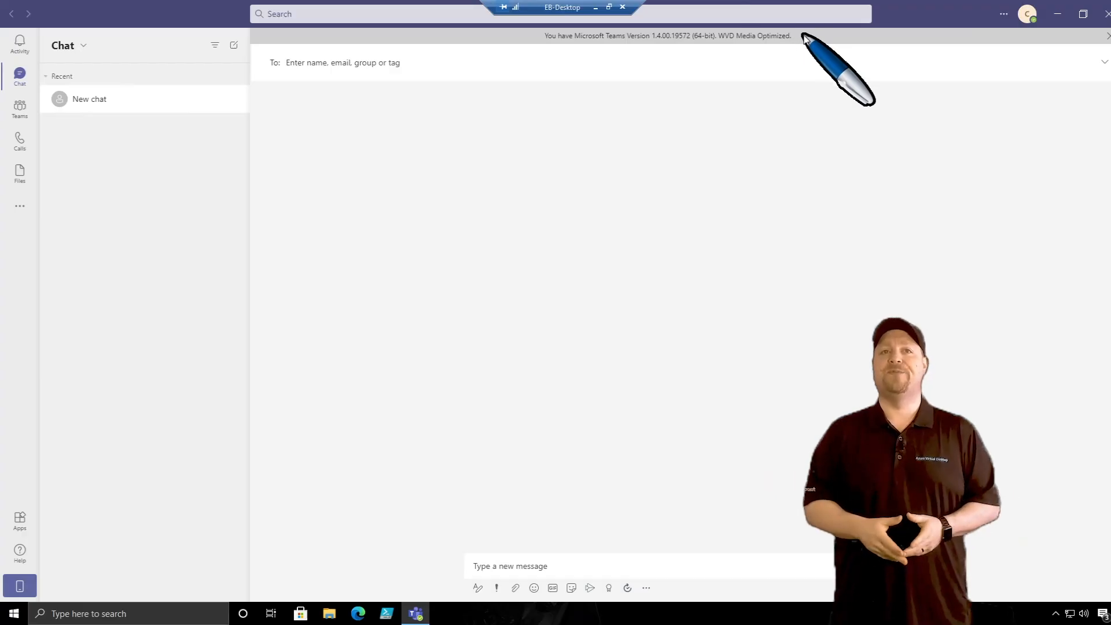
- Highlight the Teams version banner reading WVD Media Optimized
left_click_drag(793, 36, 543, 36)
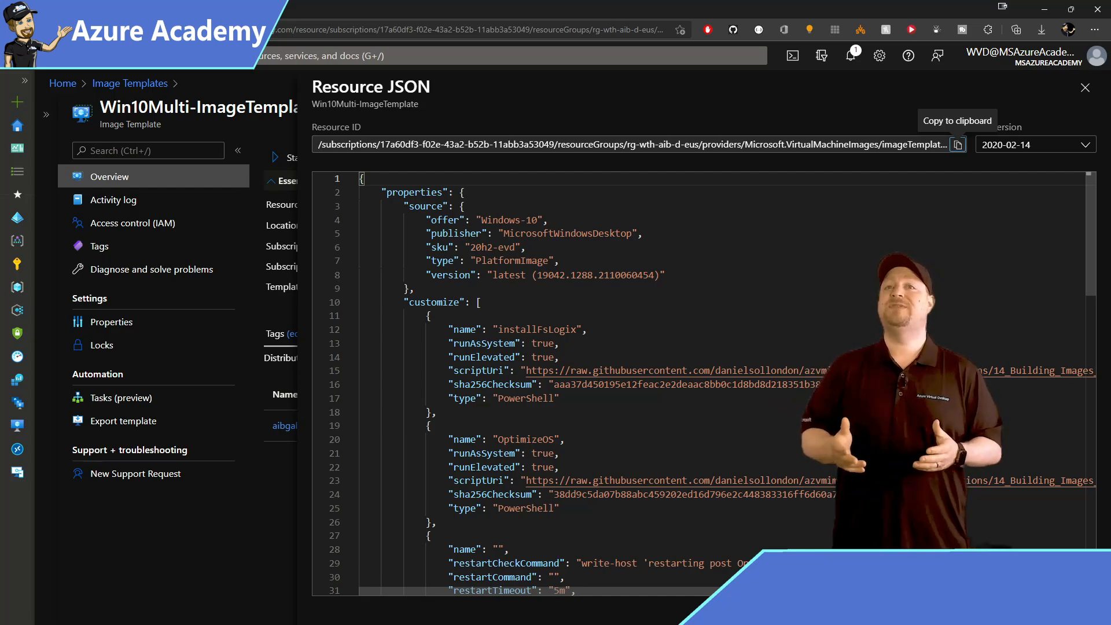
scroll(608, 382, "down", 6)
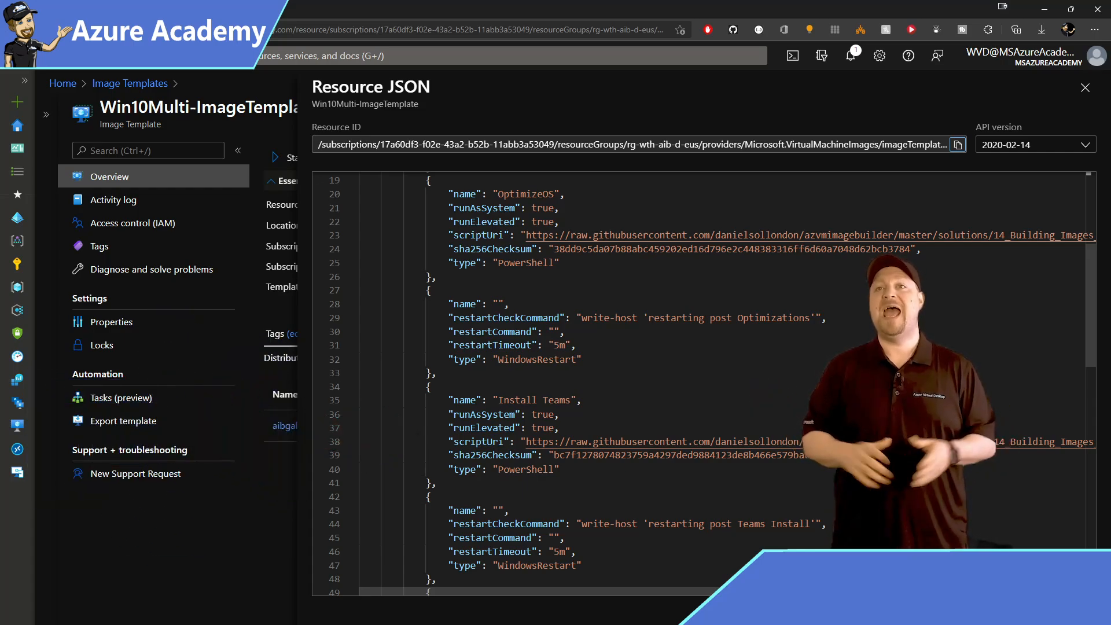
scroll(694, 382, "down", 13)
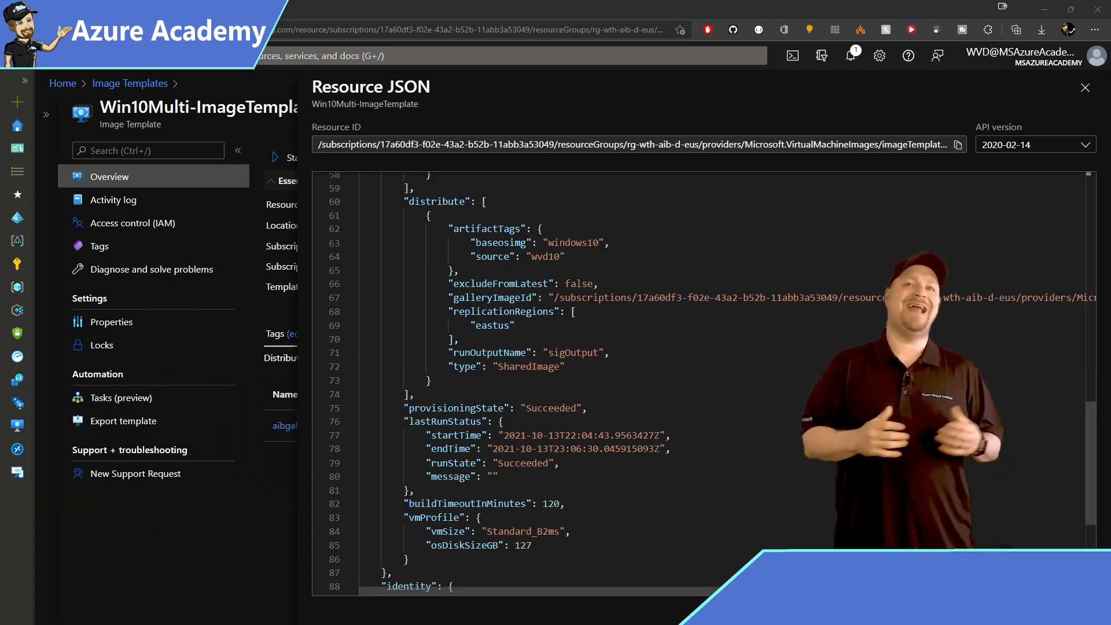